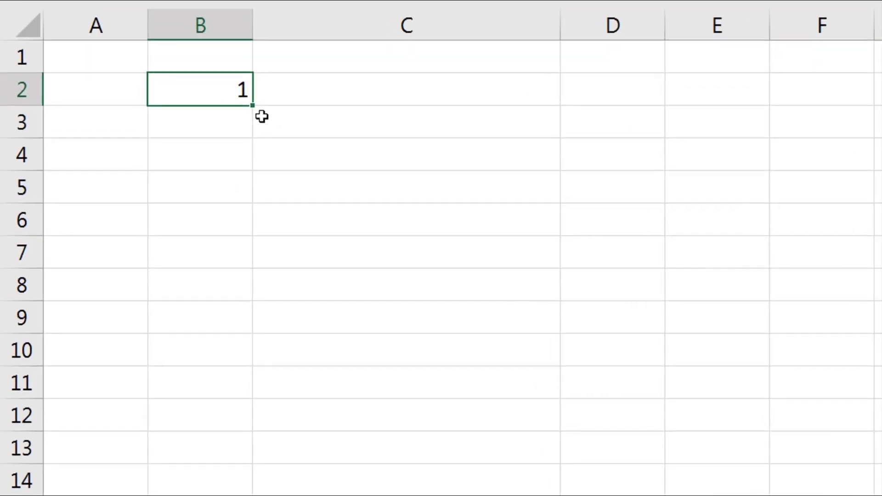
Fill the cell down to row 8, enter the >8.3 rating criterion and run the query.
{"action": "left_click_drag", "start_coordinate": [262, 117], "coordinate": [256, 300]}
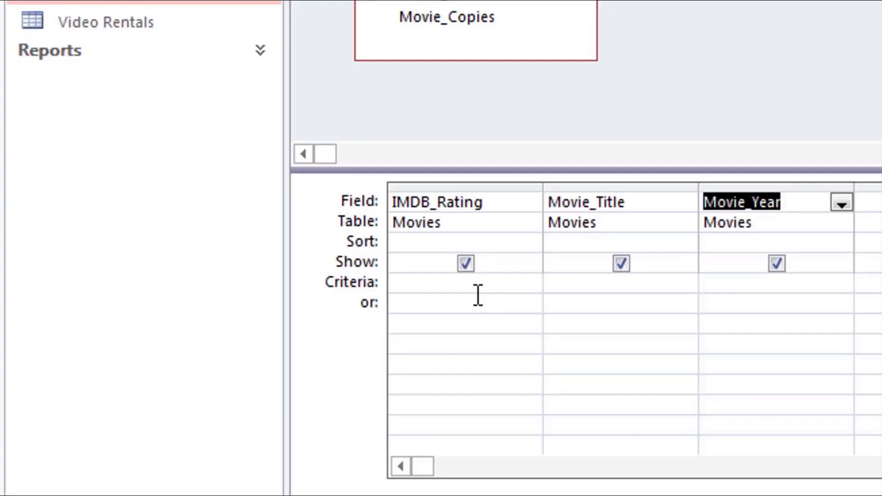
{"action": "left_click", "coordinate": [476, 293]}
{"action": "type", "text": ">8.3"}
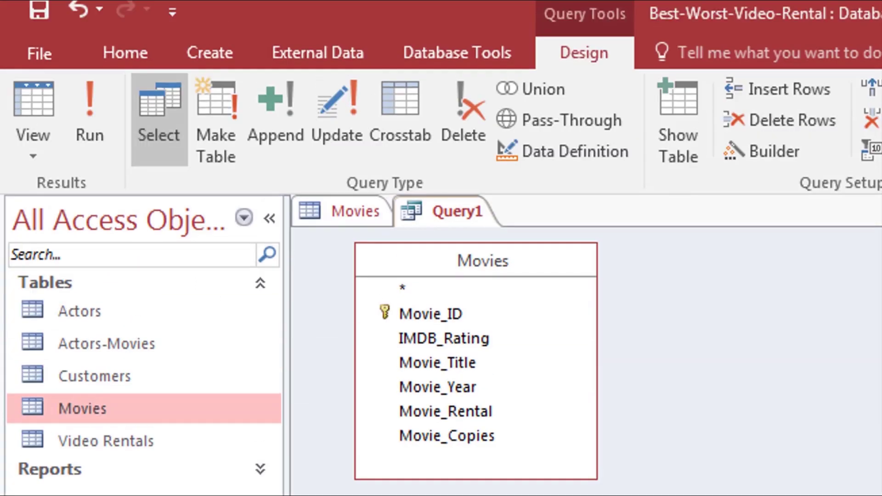
{"action": "left_click", "coordinate": [87, 98]}
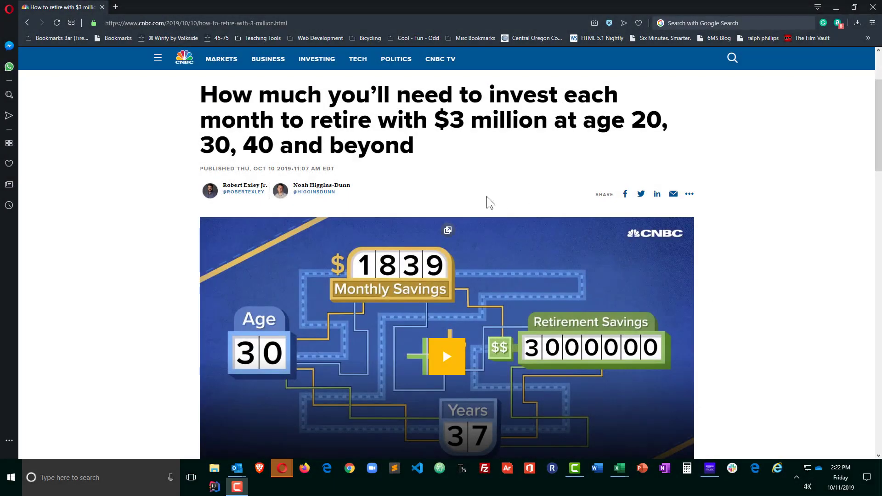
Scroll through the CNBC article and highlight its 6% annual return assumption.
{"action": "scroll", "coordinate": [758, 339], "scroll_direction": "down", "scroll_amount": 3}
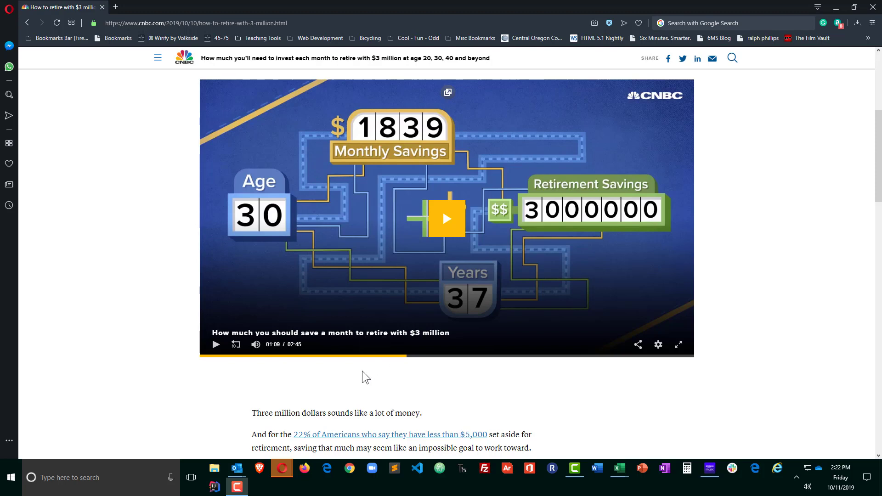
{"action": "scroll", "coordinate": [729, 340], "scroll_direction": "up", "scroll_amount": 3}
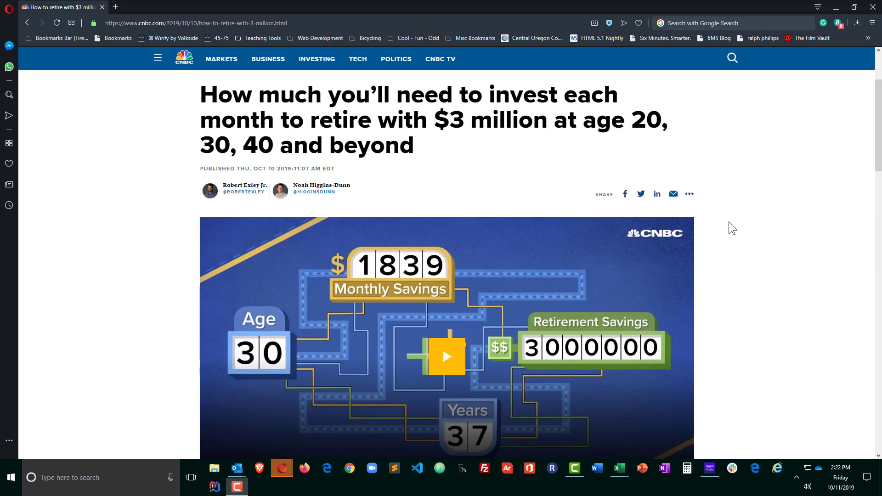
{"action": "scroll", "coordinate": [729, 223], "scroll_direction": "down", "scroll_amount": 5}
{"action": "scroll", "coordinate": [729, 222], "scroll_direction": "down", "scroll_amount": 1}
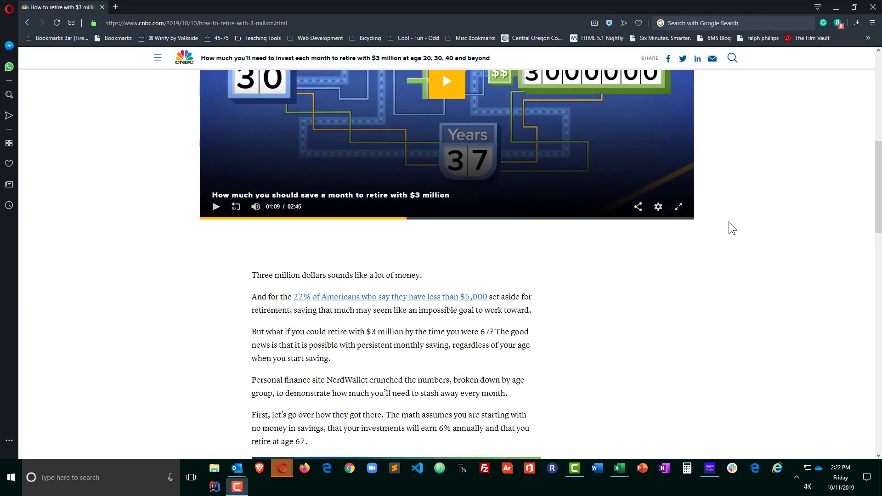
{"action": "scroll", "coordinate": [599, 316], "scroll_direction": "down", "scroll_amount": 2}
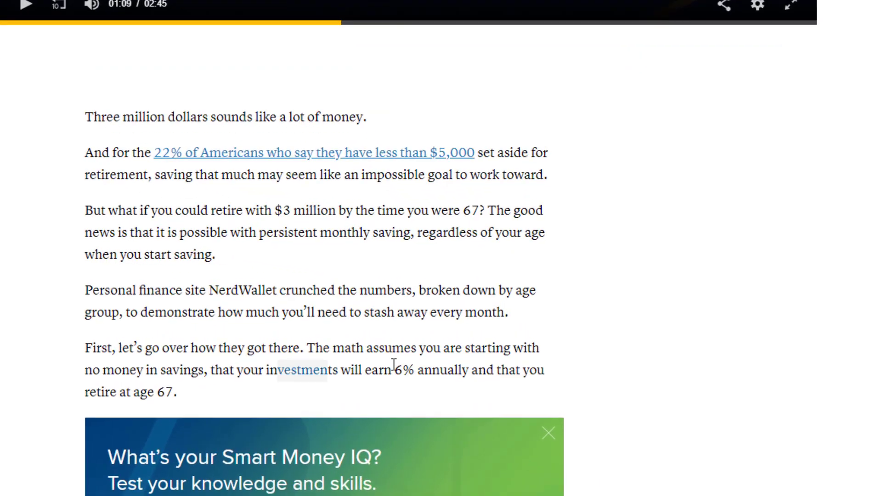
{"action": "left_click_drag", "start_coordinate": [368, 336], "coordinate": [480, 337]}
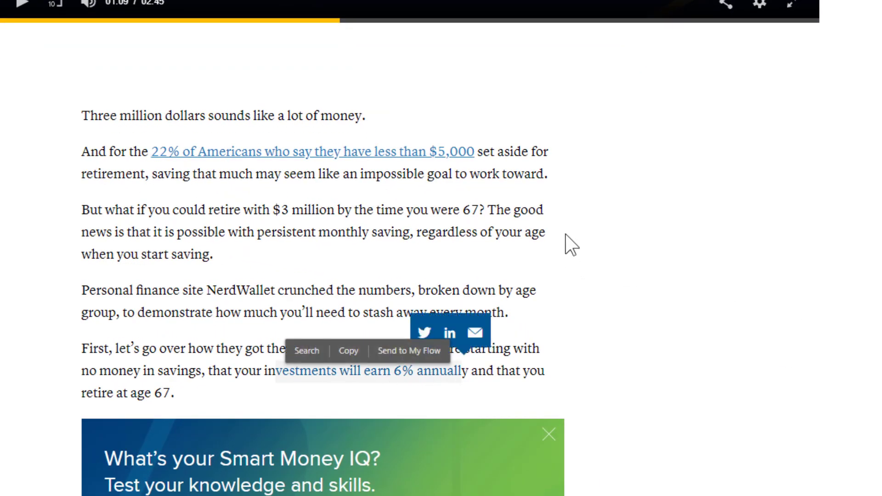
Highlight the retire-at-67 phrase, then switch to the Excel retirement worksheet.
{"action": "left_click", "coordinate": [570, 246]}
{"action": "left_click_drag", "start_coordinate": [397, 210], "coordinate": [496, 209]}
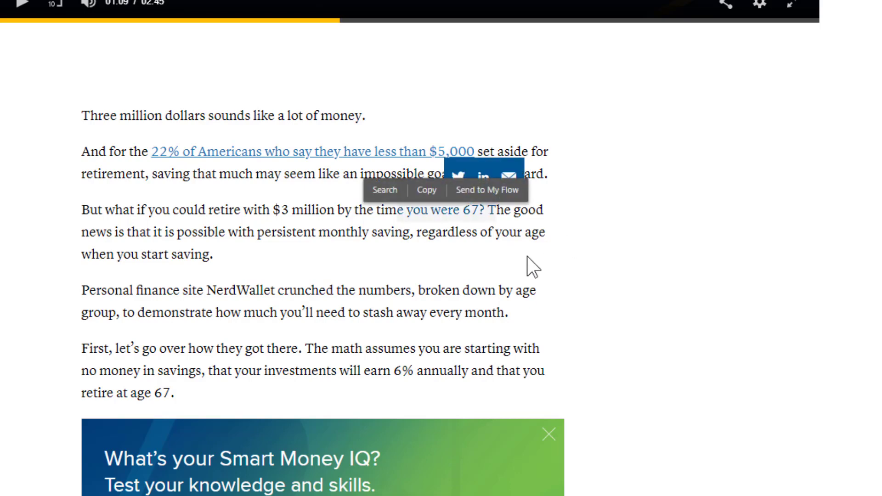
{"action": "left_click", "coordinate": [566, 270]}
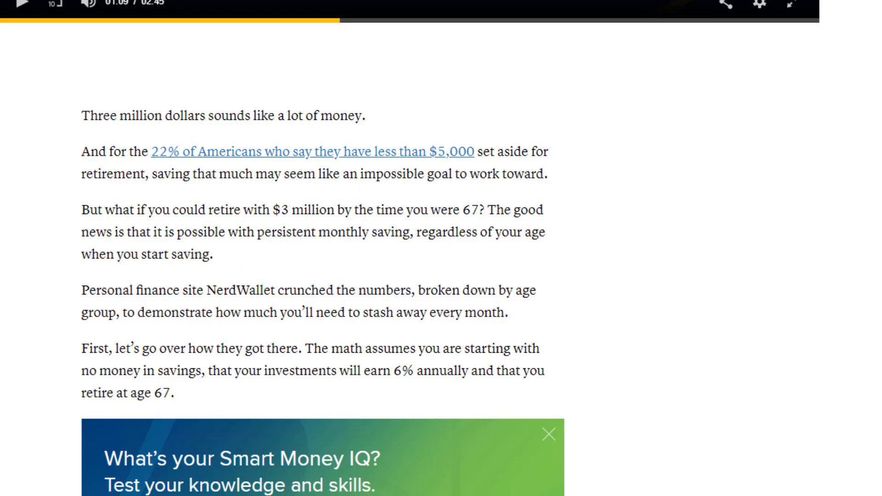
{"action": "left_click", "coordinate": [703, 493]}
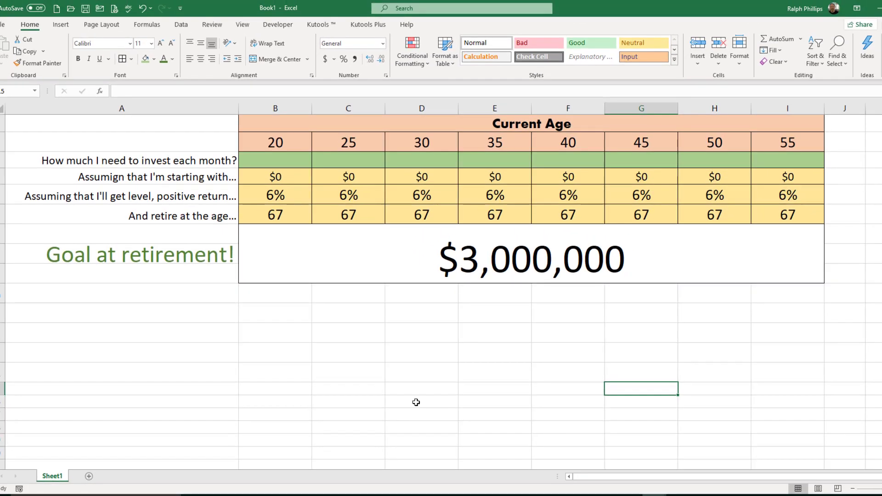
{"action": "left_click", "coordinate": [366, 420]}
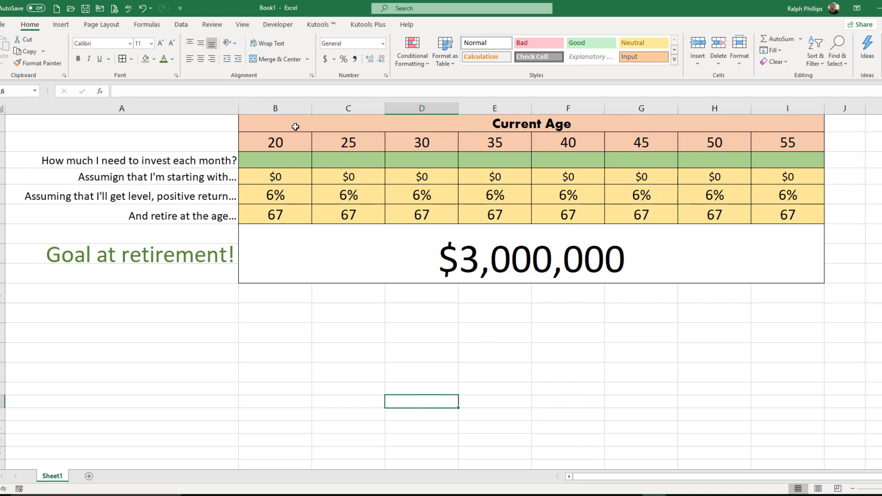
{"action": "left_click_drag", "start_coordinate": [292, 143], "coordinate": [781, 145]}
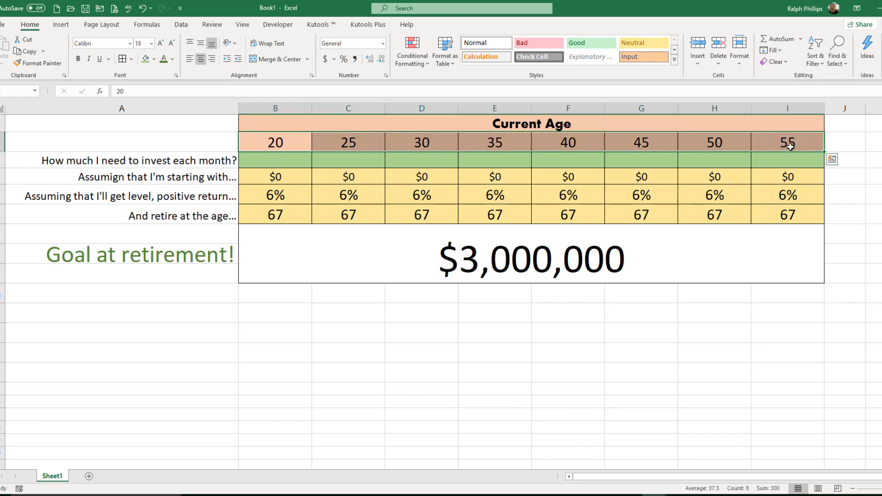
{"action": "left_click", "coordinate": [322, 401]}
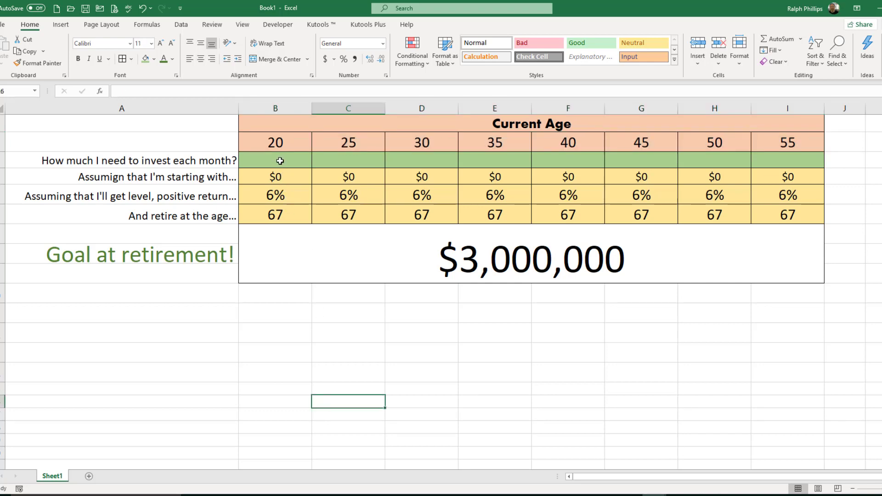
{"action": "left_click_drag", "start_coordinate": [279, 161], "coordinate": [782, 163]}
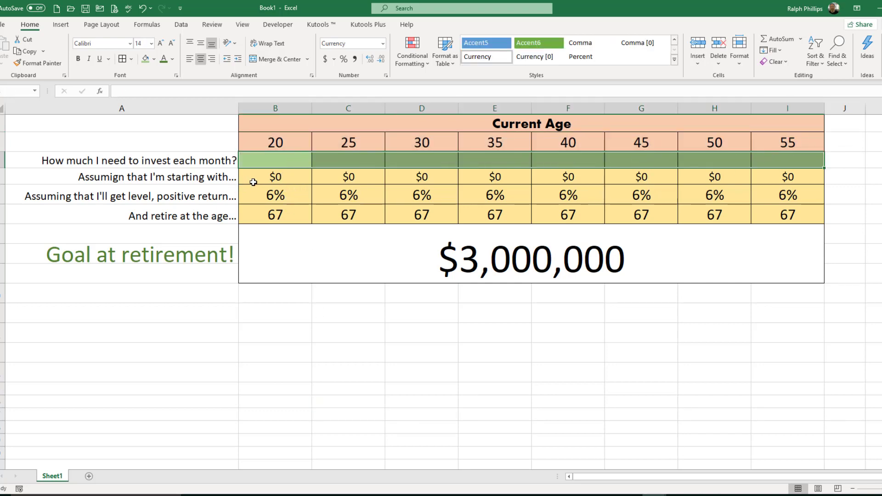
{"action": "left_click_drag", "start_coordinate": [256, 177], "coordinate": [781, 177]}
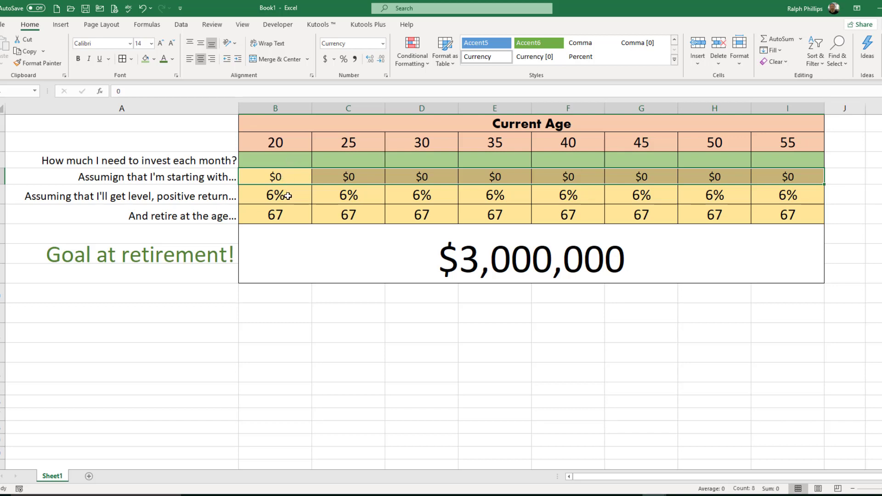
{"action": "left_click_drag", "start_coordinate": [286, 195], "coordinate": [784, 196]}
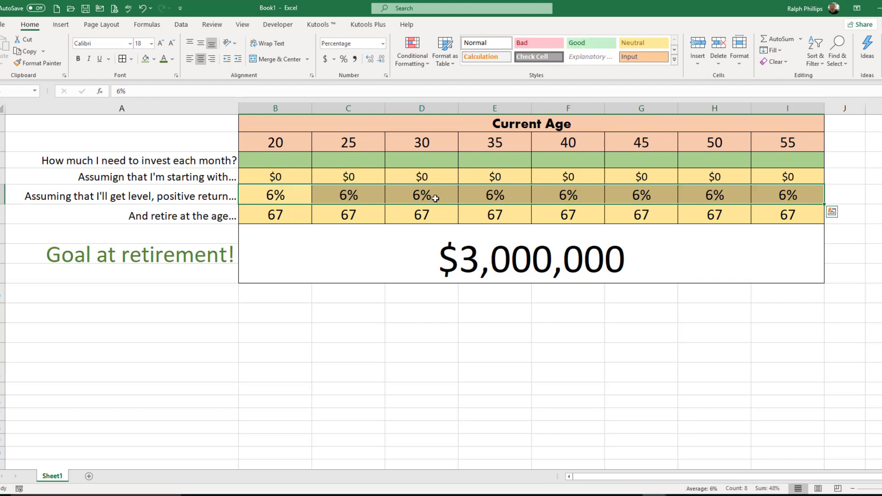
{"action": "left_click", "coordinate": [285, 197]}
{"action": "type", "text": "7"}
{"action": "key", "text": "Return"}
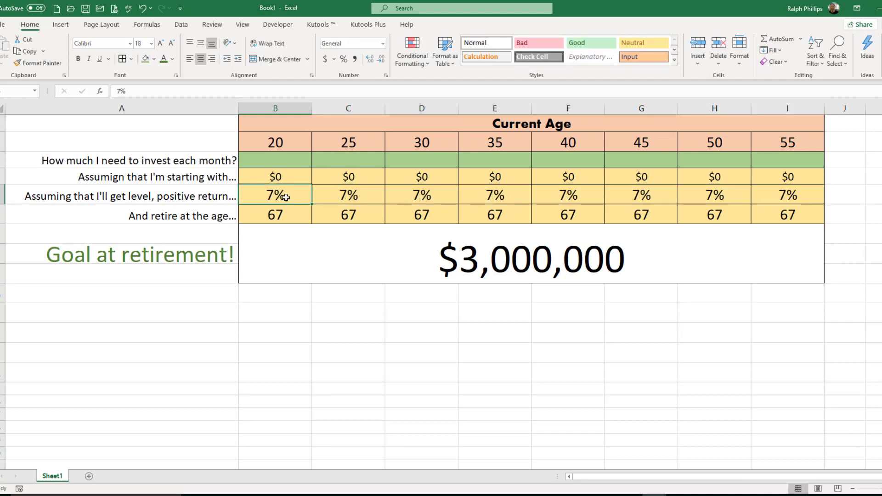
{"action": "key", "text": "ctrl+z"}
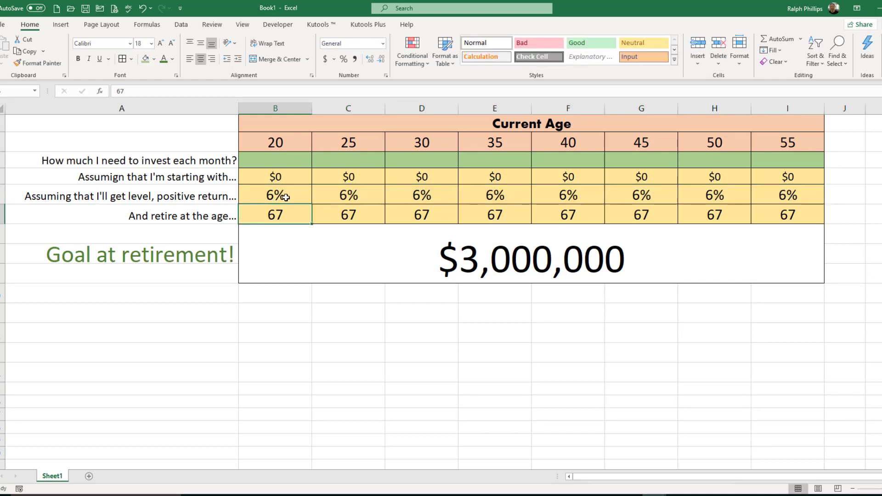
{"action": "left_click_drag", "start_coordinate": [268, 215], "coordinate": [293, 218]}
{"action": "type", "text": "65"}
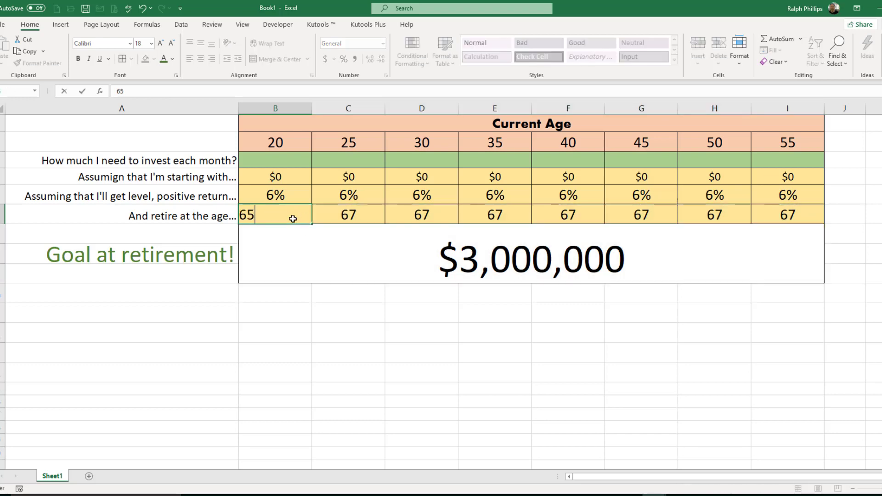
{"action": "key", "text": "ctrl+Return"}
{"action": "type", "text": "67"}
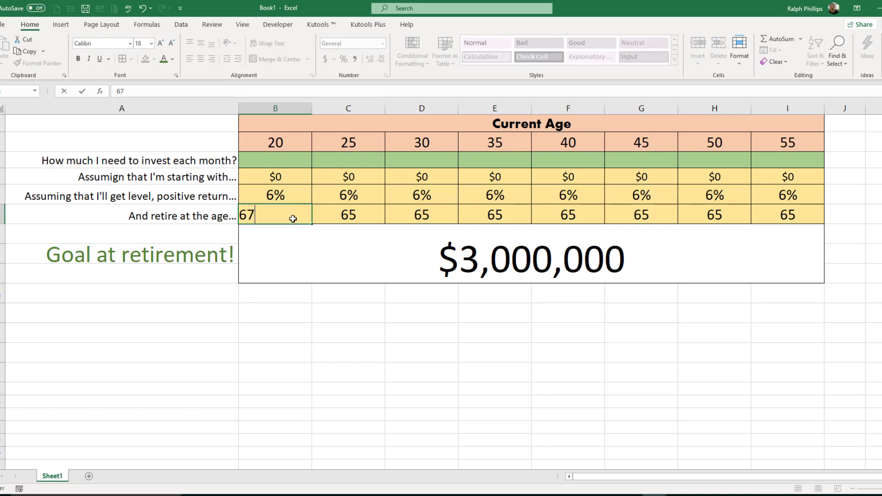
{"action": "key", "text": "Return"}
Zoom the retirement table in to about 140% so ages and values read easily.
{"action": "left_click", "coordinate": [294, 329]}
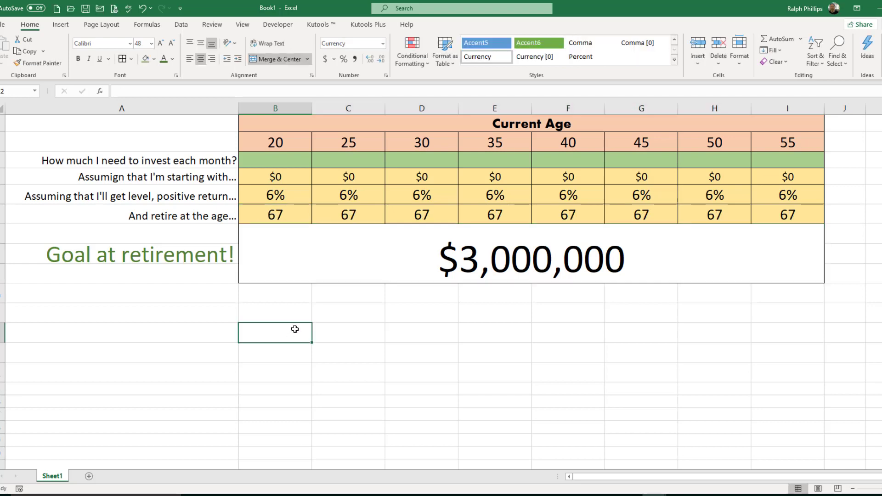
{"action": "left_click", "coordinate": [391, 273]}
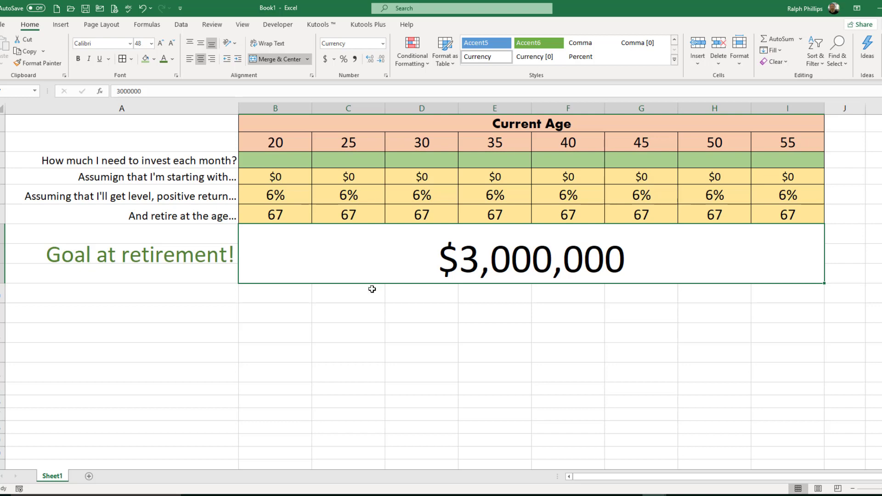
{"action": "left_click", "coordinate": [290, 160]}
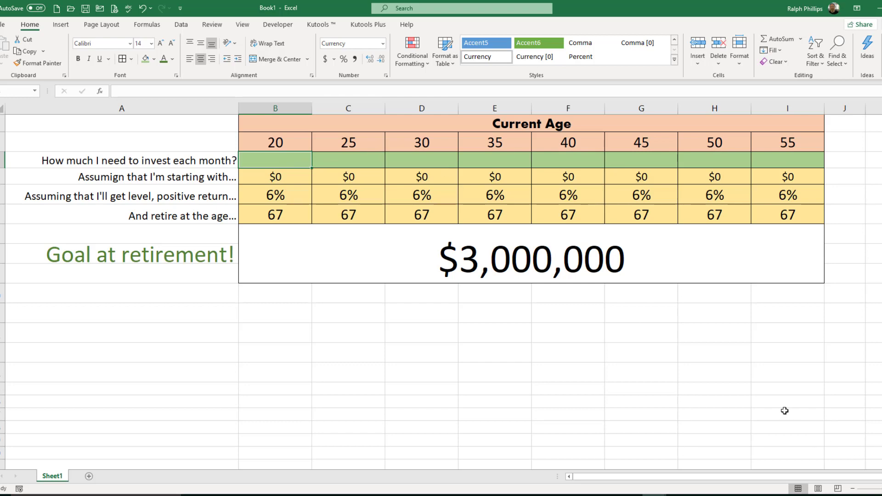
{"action": "scroll", "coordinate": [441, 285], "scroll_direction": "up", "scroll_amount": 3}
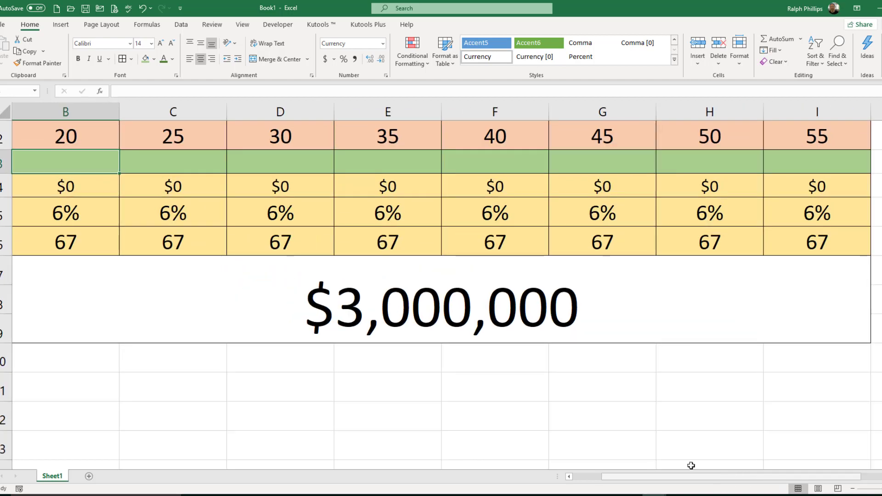
Scroll back to reveal column A and start typing =pmt( in cell B3.
{"action": "scroll", "coordinate": [640, 429], "scroll_direction": "up", "scroll_amount": 1}
{"action": "left_click", "coordinate": [639, 476]}
{"action": "left_click_drag", "start_coordinate": [639, 477], "coordinate": [610, 477]}
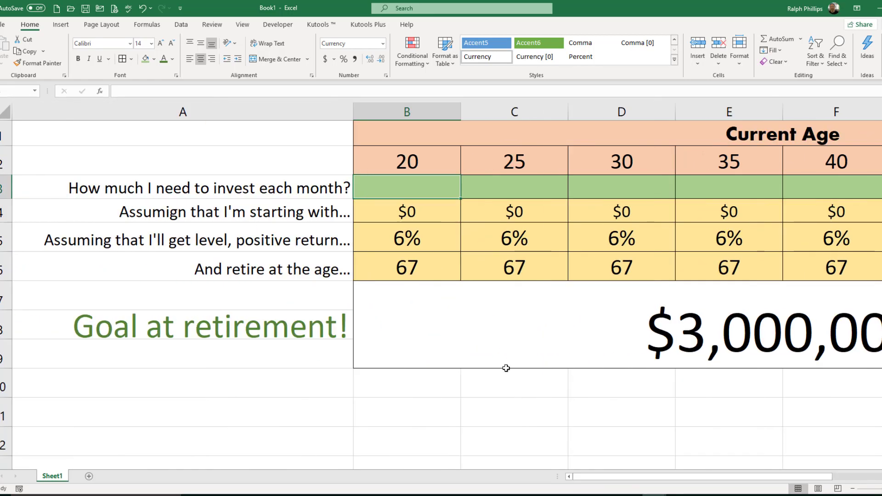
{"action": "left_click", "coordinate": [432, 227]}
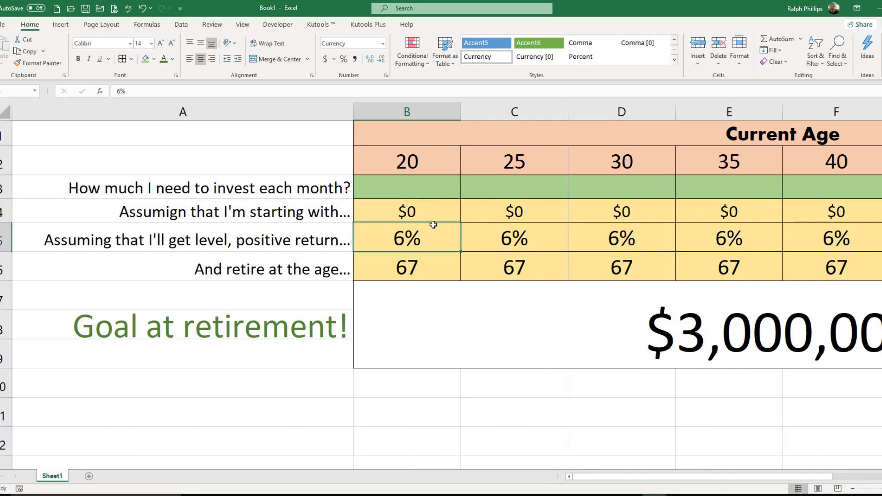
{"action": "left_click", "coordinate": [423, 187]}
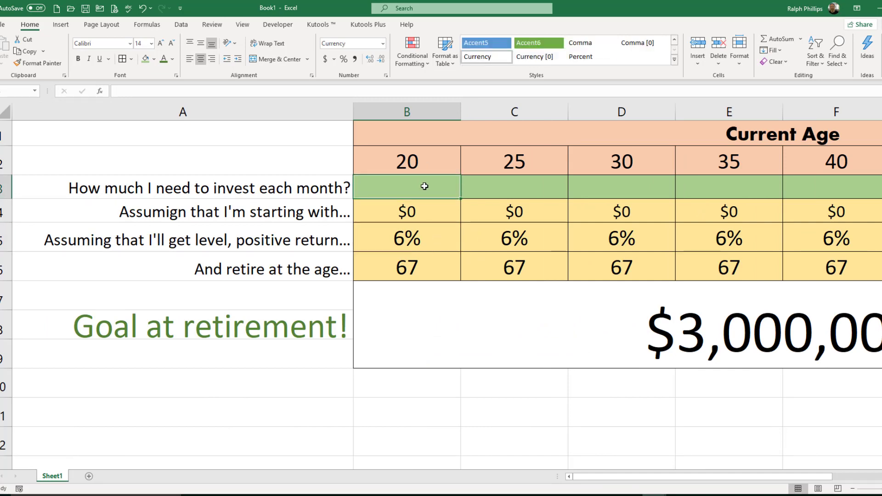
{"action": "type", "text": "=pmt("}
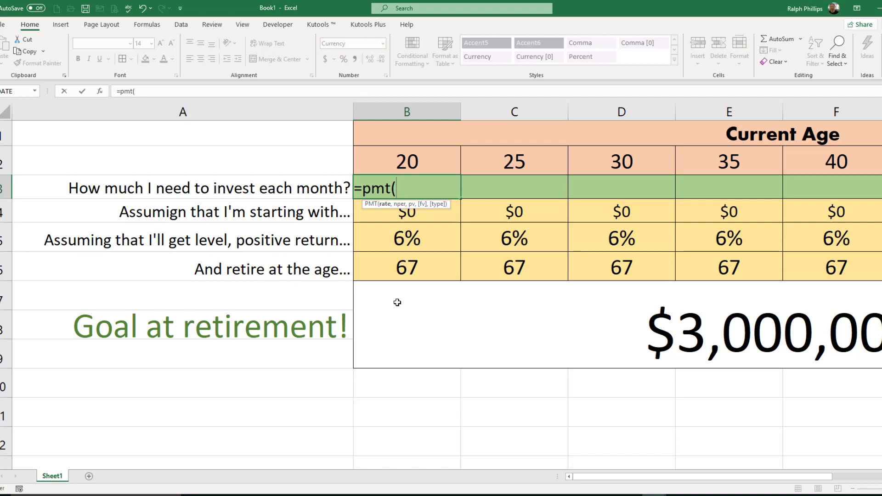
Add the rate argument B5/12 and the period argument (B6-B2)*12.
{"action": "left_click", "coordinate": [411, 237]}
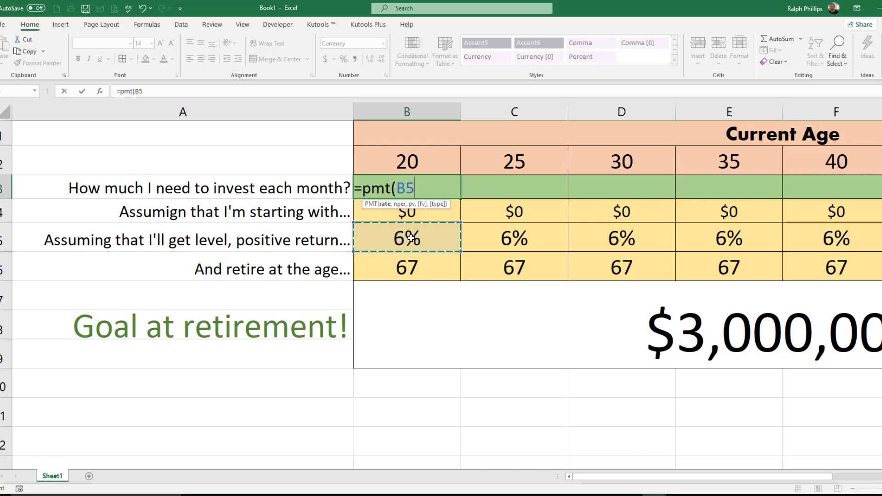
{"action": "type", "text": "/12"}
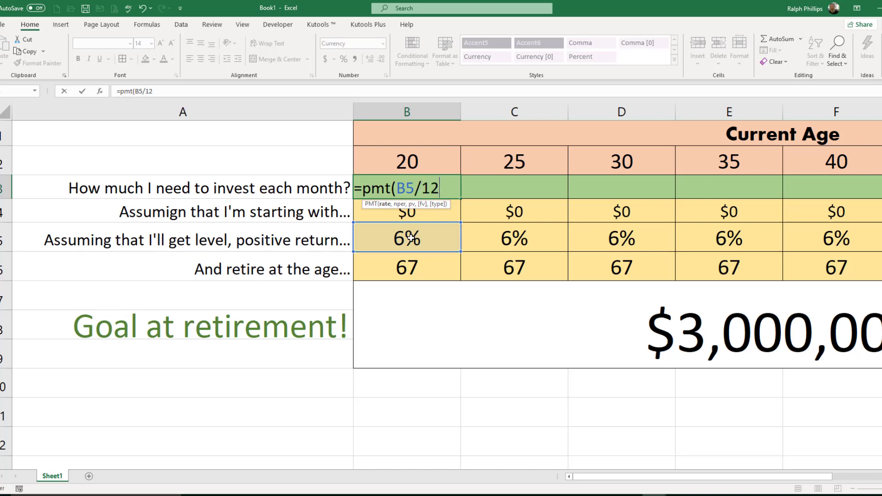
{"action": "type", "text": ","}
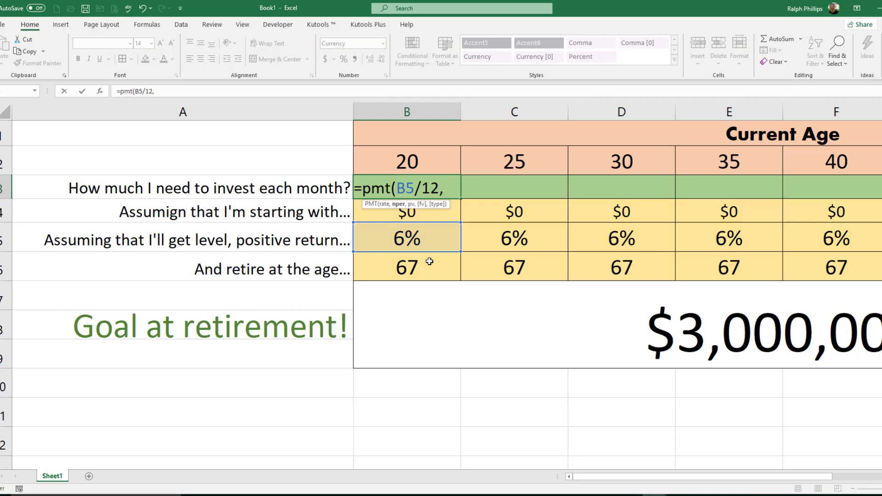
{"action": "type", "text": "("}
{"action": "left_click", "coordinate": [417, 270]}
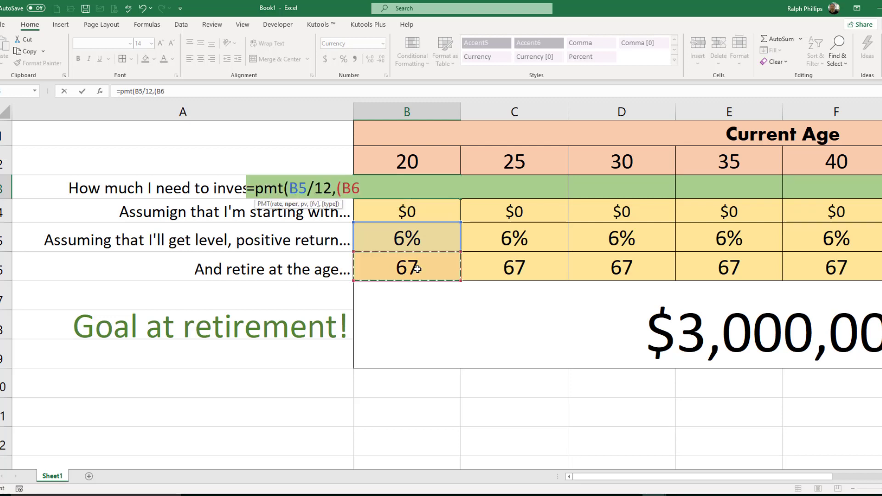
{"action": "type", "text": "-"}
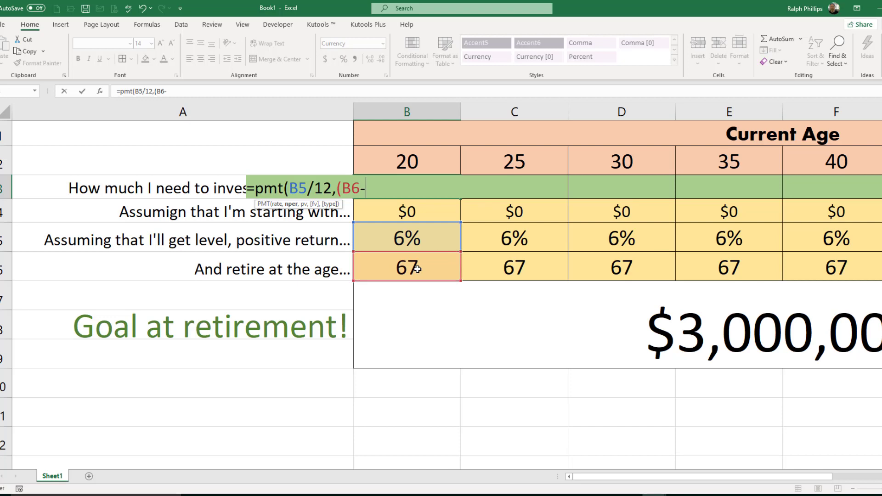
{"action": "left_click", "coordinate": [401, 159]}
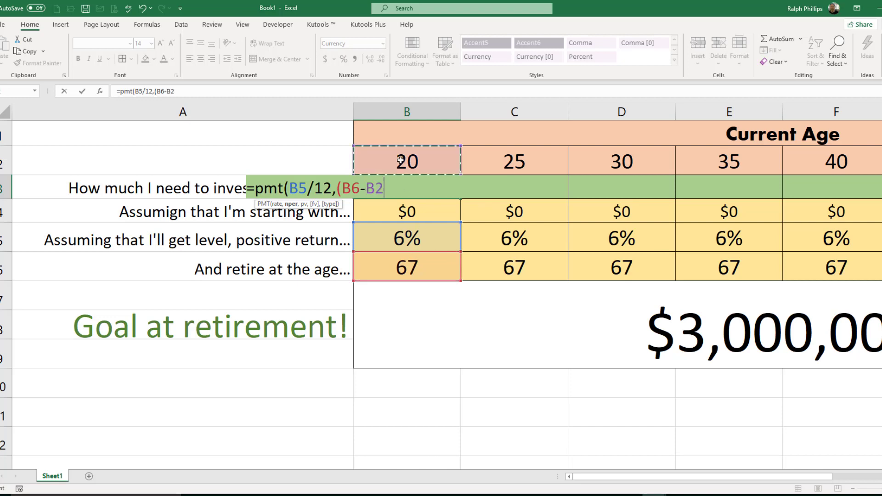
{"action": "type", "text": ")*12"}
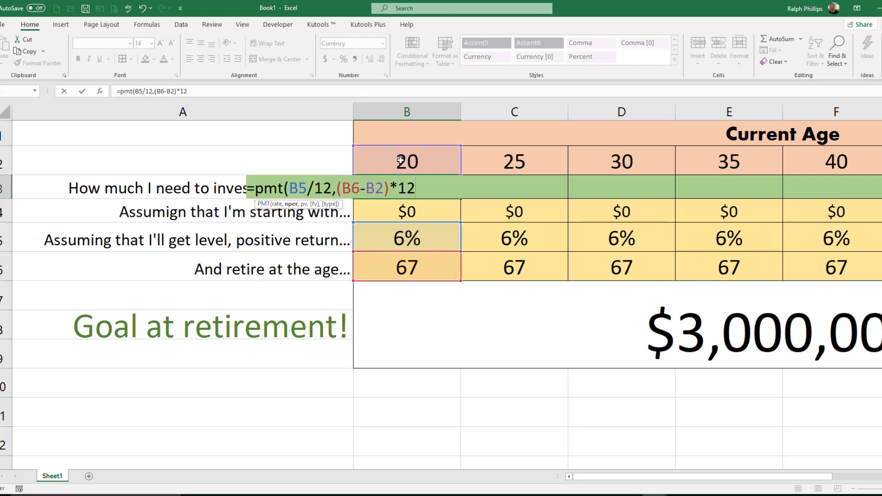
{"action": "type", "text": ","}
Add B4 as present value and the absolute $B$7 goal, closing the formula.
{"action": "left_click_drag", "start_coordinate": [343, 189], "coordinate": [383, 189]}
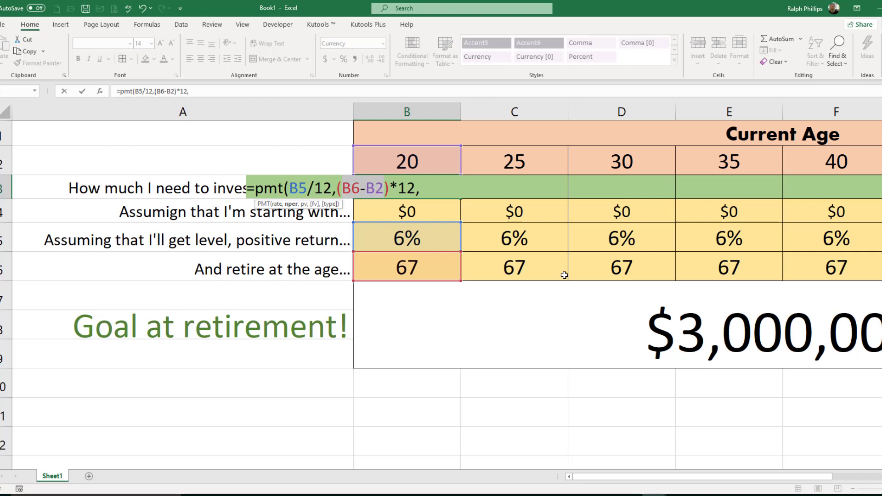
{"action": "left_click", "coordinate": [422, 191]}
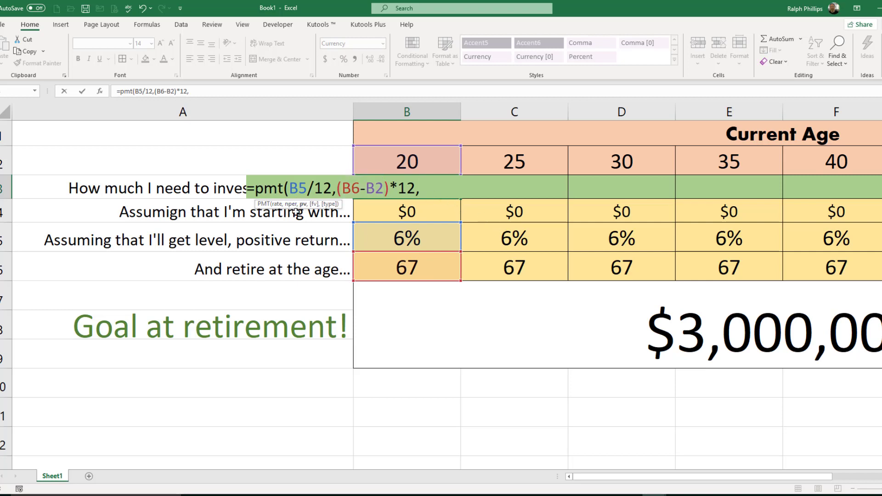
{"action": "left_click", "coordinate": [408, 212]}
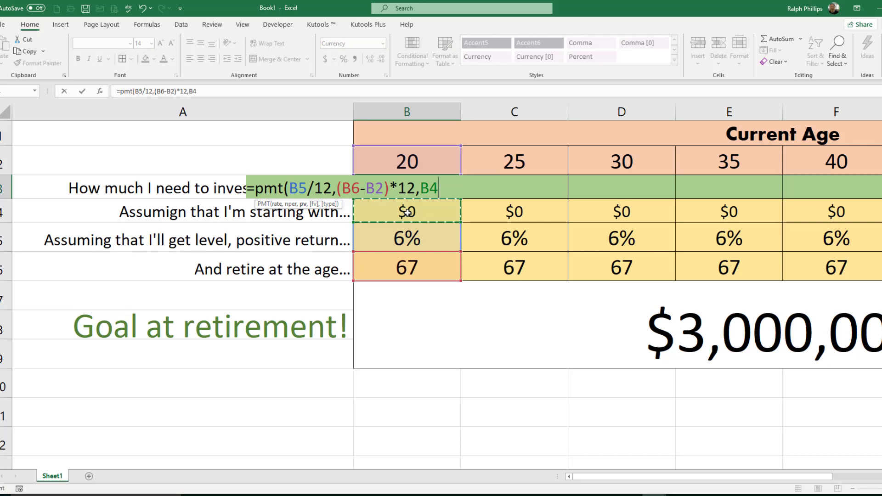
{"action": "type", "text": ","}
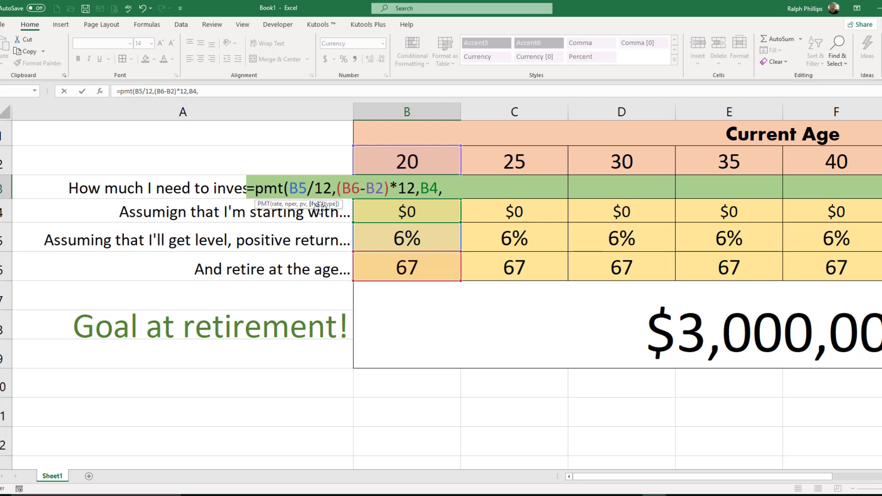
{"action": "left_click", "coordinate": [716, 334]}
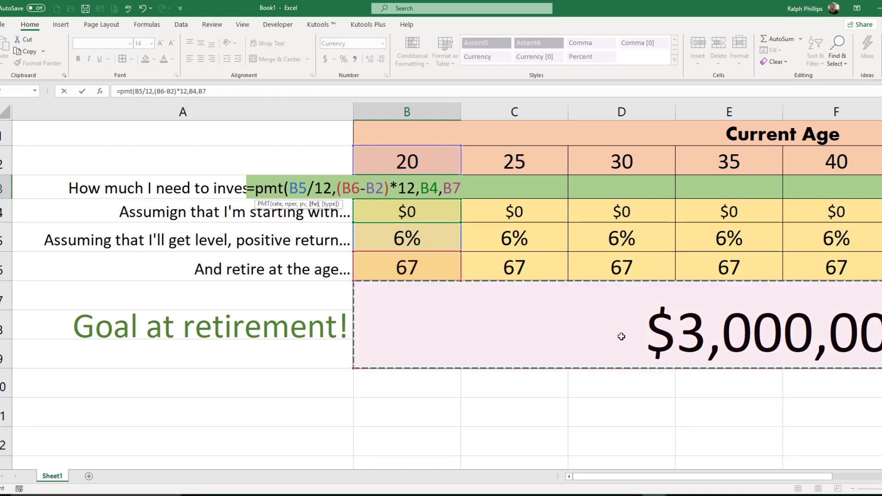
{"action": "key", "text": "F4"}
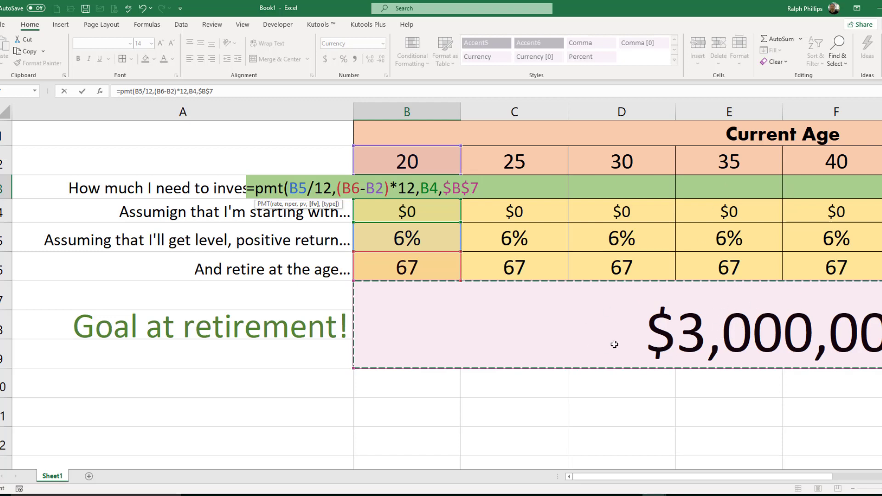
{"action": "type", "text": ")"}
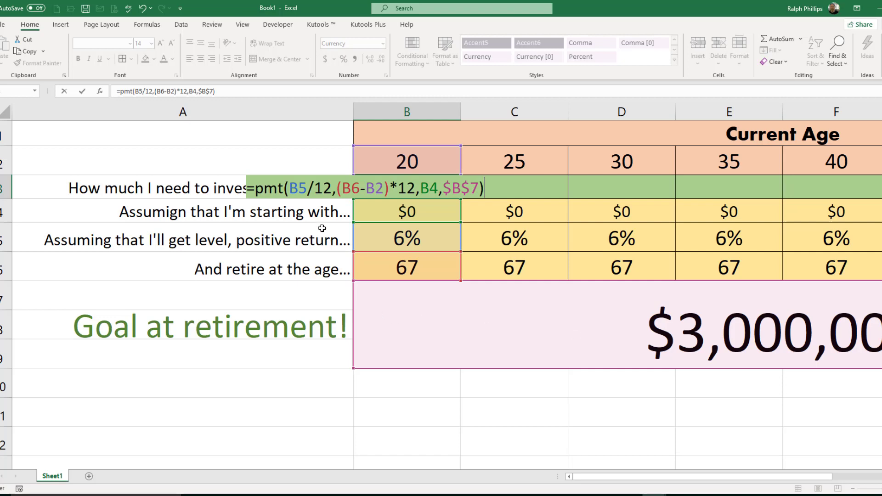
{"action": "left_click", "coordinate": [306, 195]}
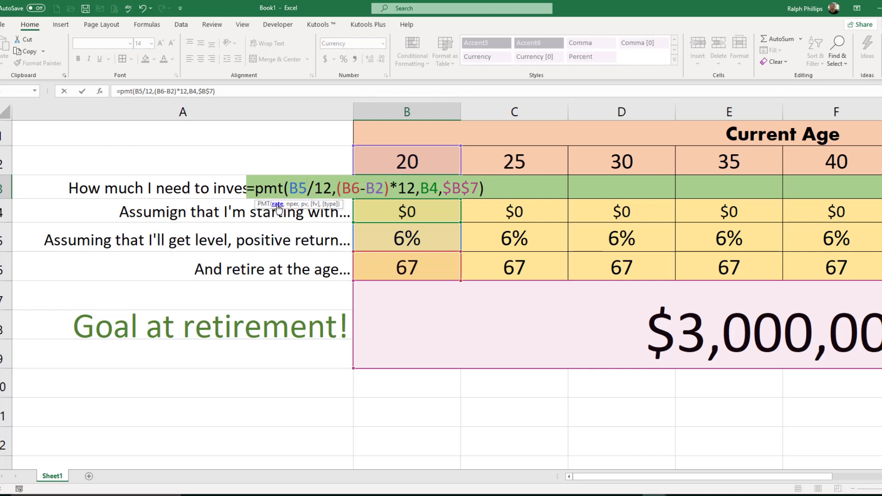
Review each PMT argument, then enter the formula, which returns -$958 per month.
{"action": "left_click", "coordinate": [278, 205]}
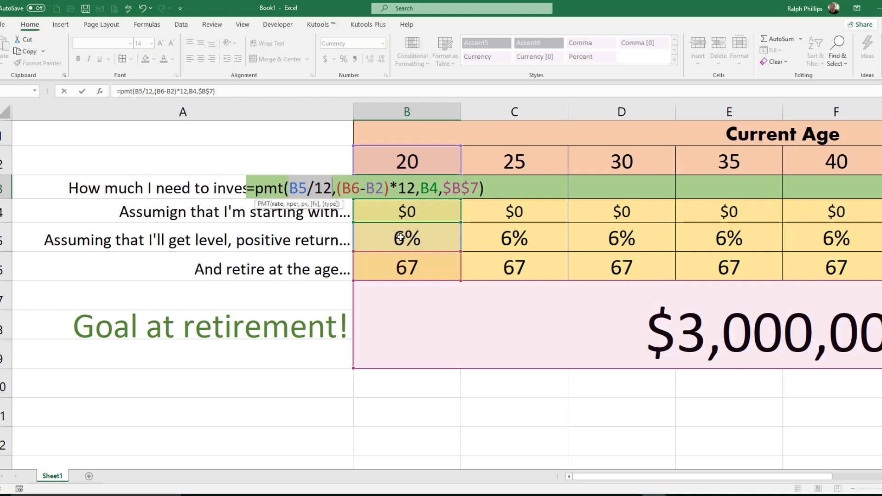
{"action": "left_click", "coordinate": [291, 204]}
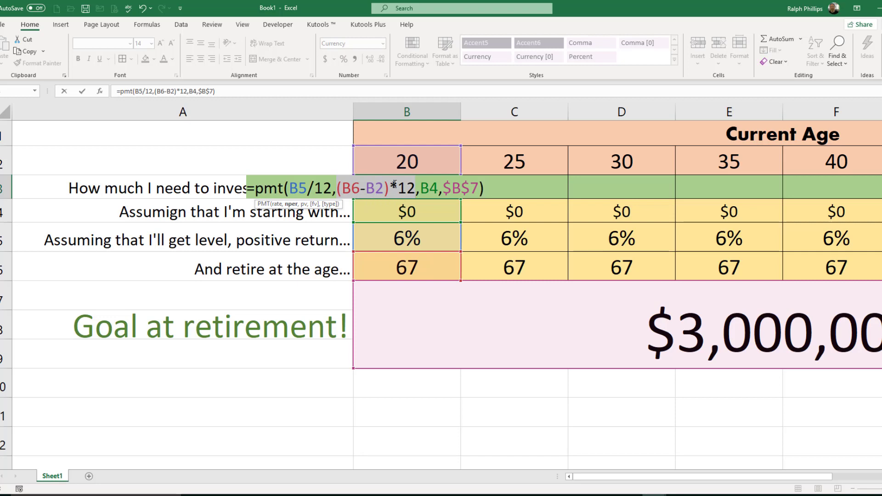
{"action": "left_click", "coordinate": [304, 204]}
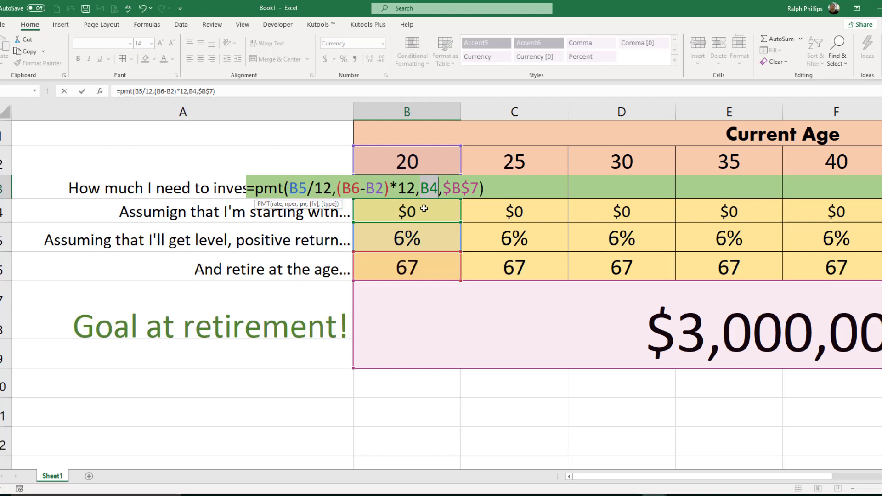
{"action": "left_click", "coordinate": [315, 205]}
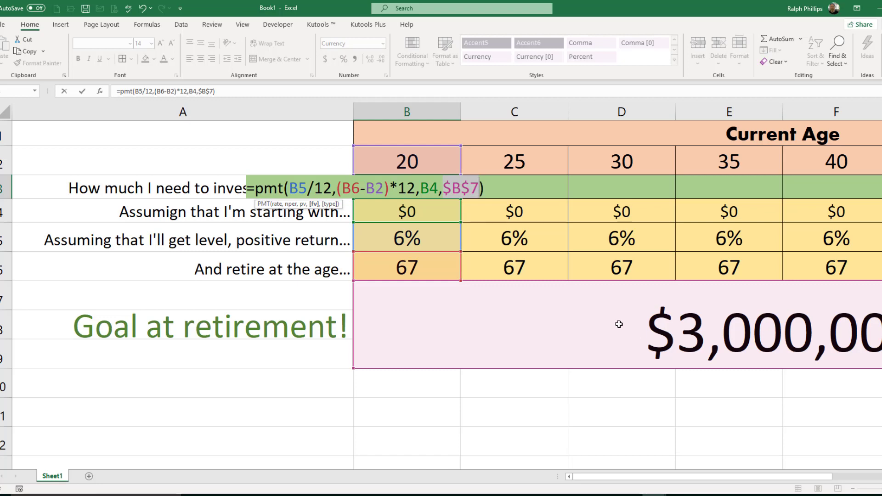
{"action": "key", "text": "Return"}
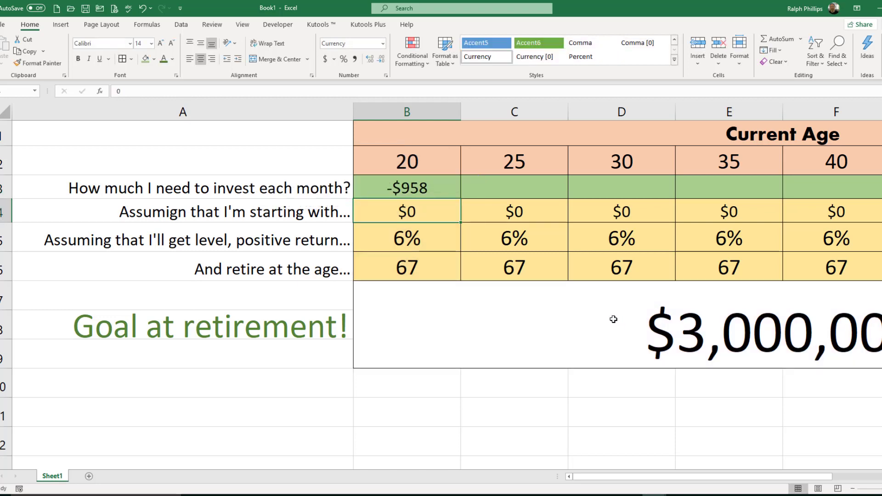
Change the goal reference to -$B$7 so B3 shows a positive $958.
{"action": "double_click", "coordinate": [419, 193]}
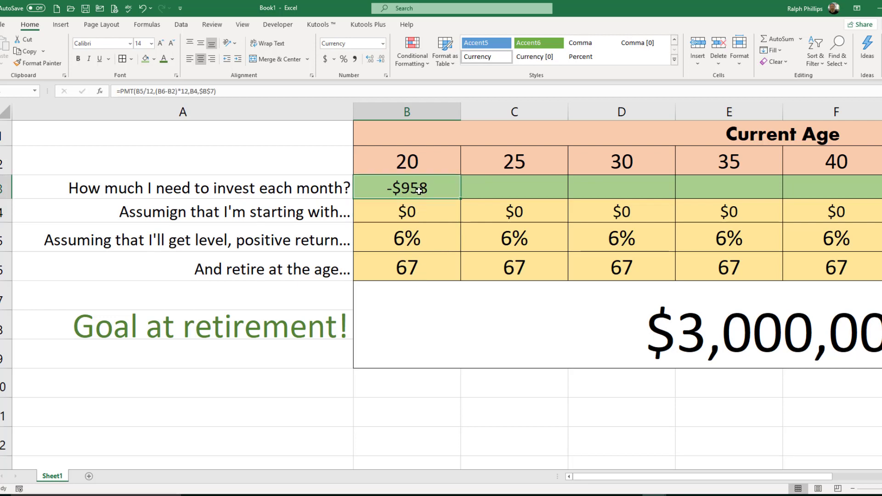
{"action": "left_click", "coordinate": [446, 188]}
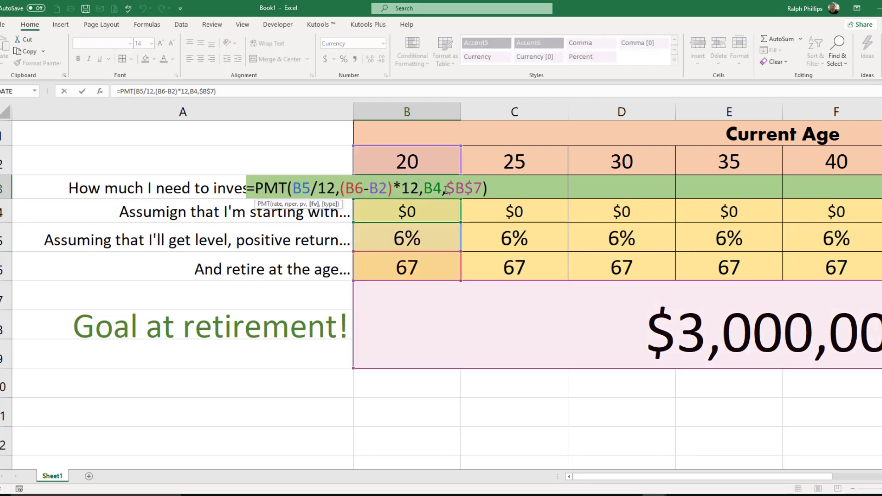
{"action": "type", "text": "-"}
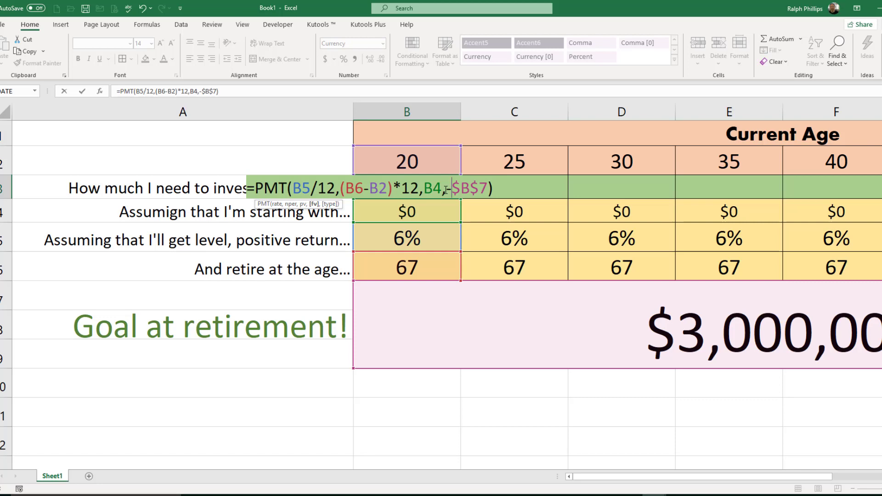
{"action": "key", "text": "Return"}
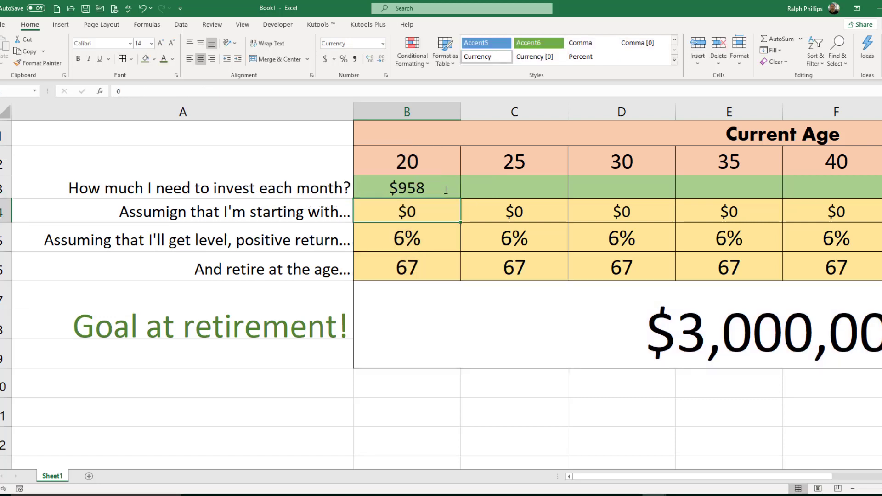
{"action": "left_click", "coordinate": [444, 189]}
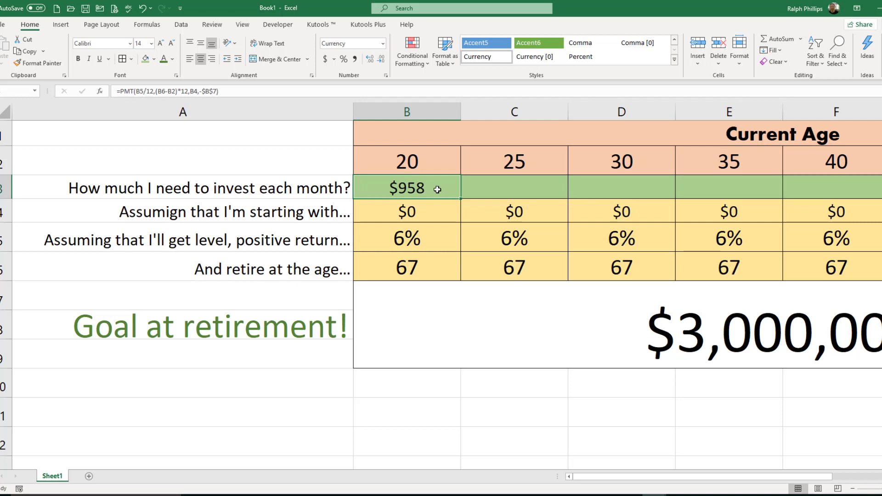
Zoom out and fill B3's PMT formula across to I3 for ages 25 to 55.
{"action": "left_click", "coordinate": [853, 488]}
{"action": "left_click", "coordinate": [853, 489]}
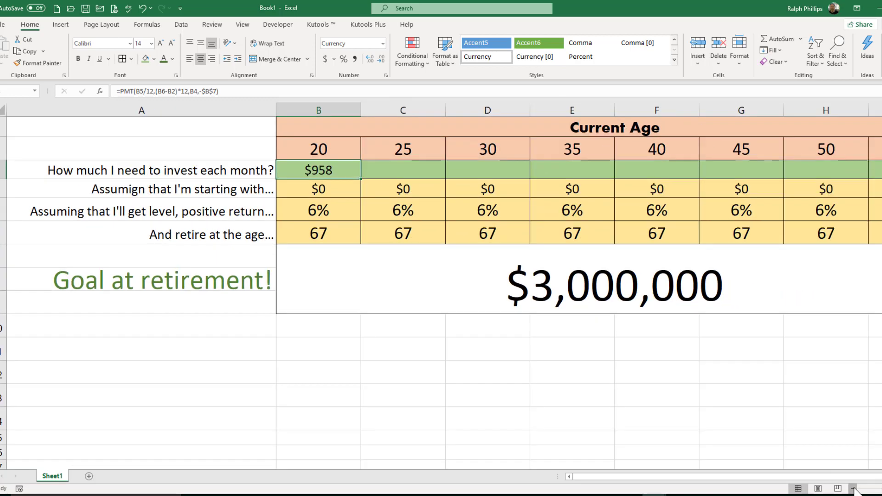
{"action": "left_click", "coordinate": [853, 488]}
{"action": "left_click", "coordinate": [853, 489]}
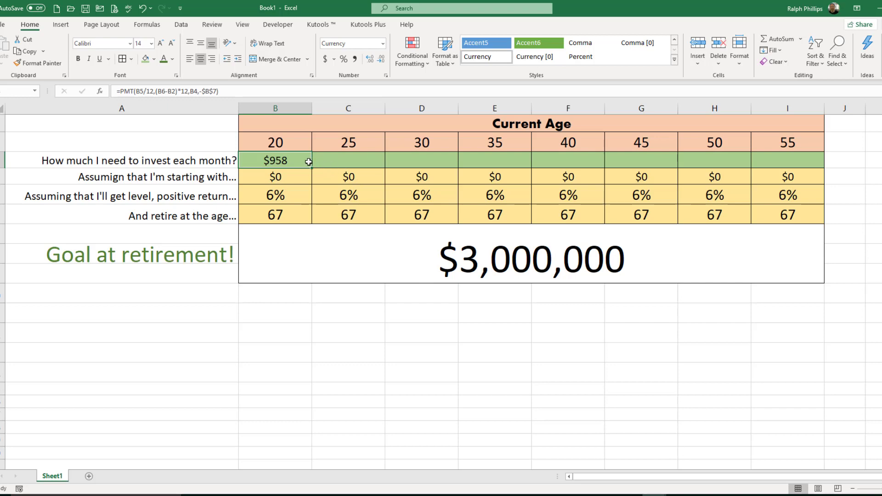
{"action": "left_click_drag", "start_coordinate": [312, 168], "coordinate": [801, 175]}
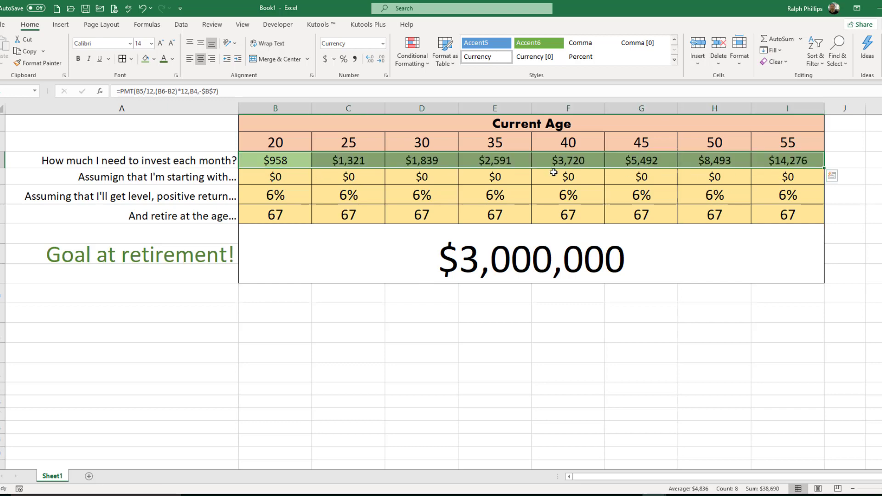
{"action": "left_click", "coordinate": [407, 353]}
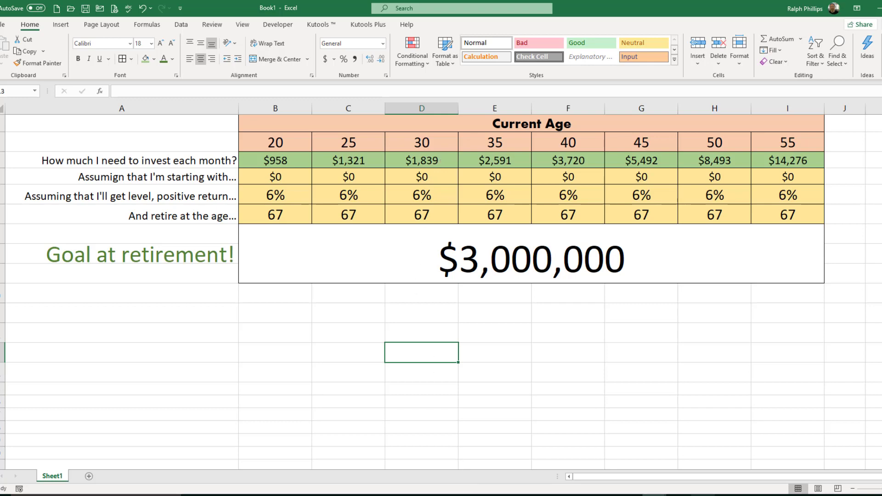
{"action": "mouse_move", "coordinate": [412, 491]}
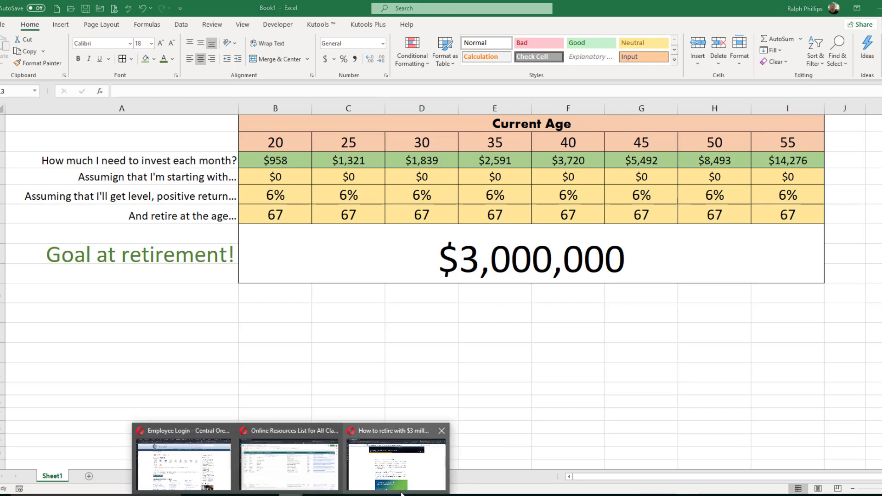
{"action": "left_click", "coordinate": [444, 473]}
{"action": "scroll", "coordinate": [565, 370], "scroll_direction": "up", "scroll_amount": 6}
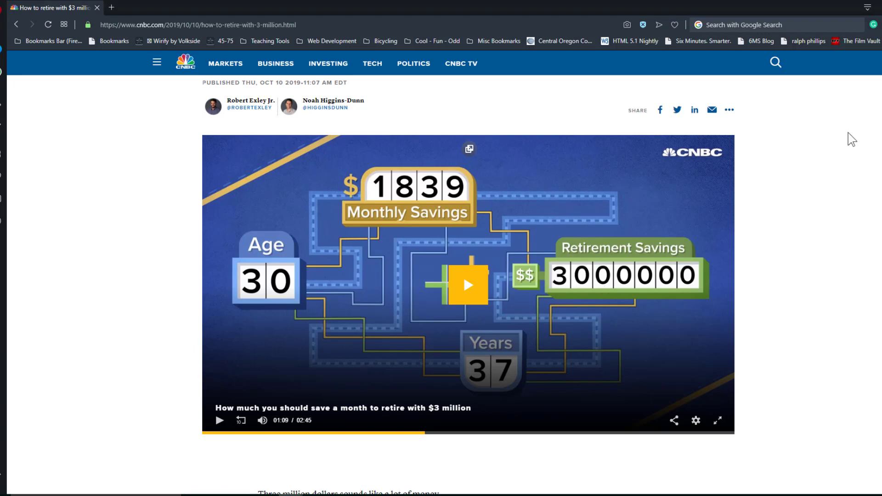
{"action": "left_click", "coordinate": [682, 488]}
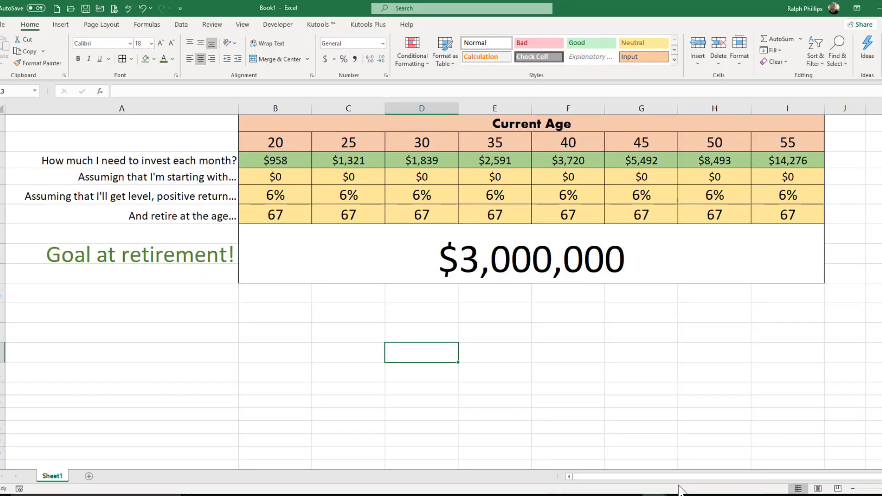
Replace the $3,000,000 retirement goal with 2,000,000.
{"action": "left_click", "coordinate": [517, 345]}
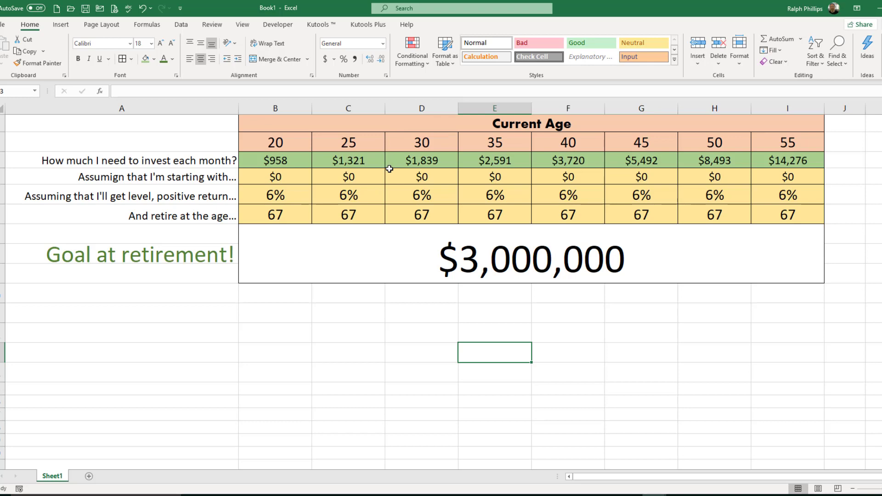
{"action": "left_click", "coordinate": [387, 331]}
{"action": "left_click", "coordinate": [456, 274]}
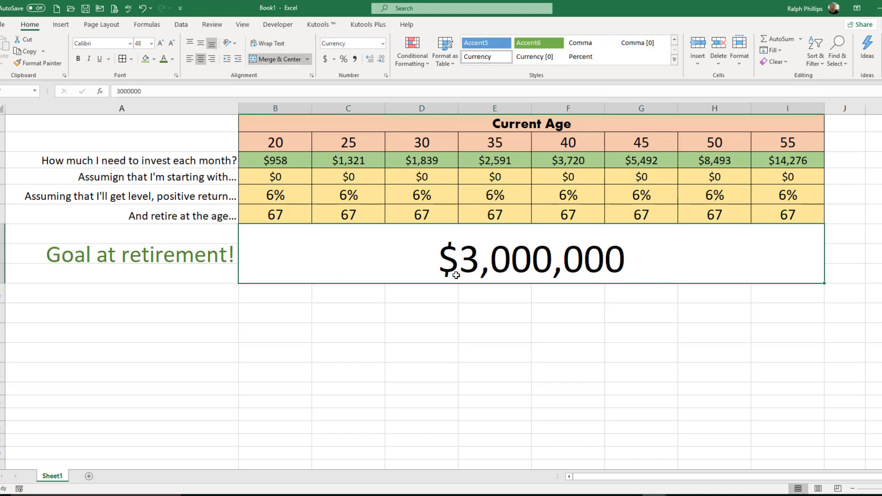
{"action": "type", "text": "2"}
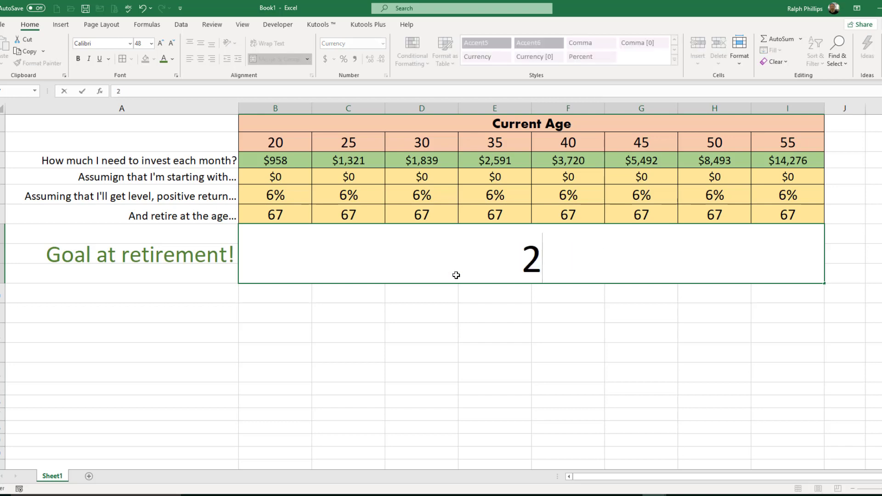
{"action": "type", "text": ",000,000"}
{"action": "key", "text": "Return"}
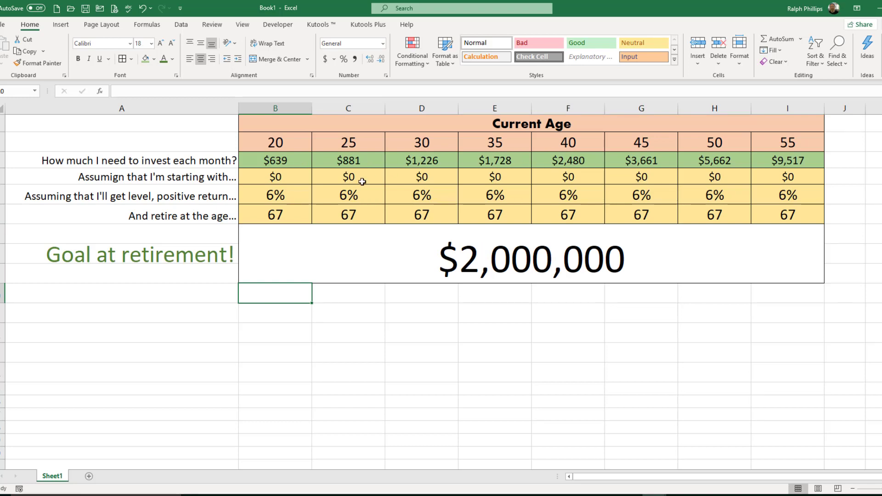
Enter 7.5 as the age-20 expected return in B5.
{"action": "left_click", "coordinate": [288, 197]}
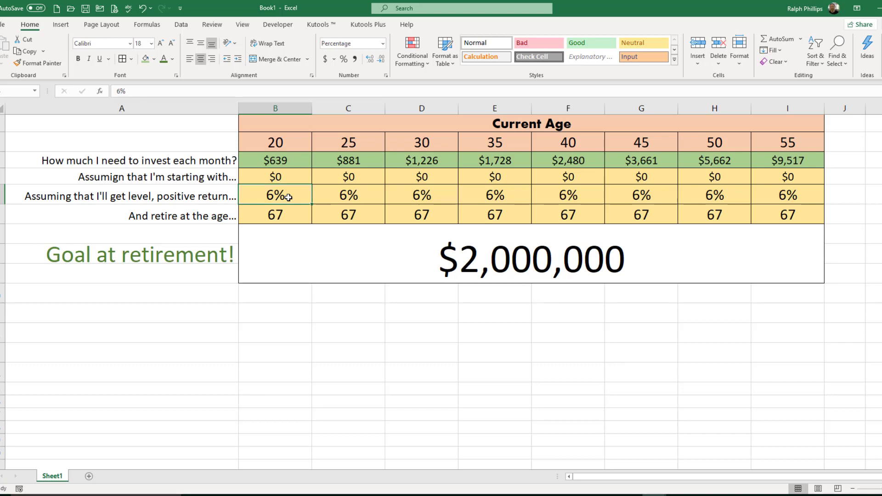
{"action": "type", "text": "7.5"}
{"action": "key", "text": "Return"}
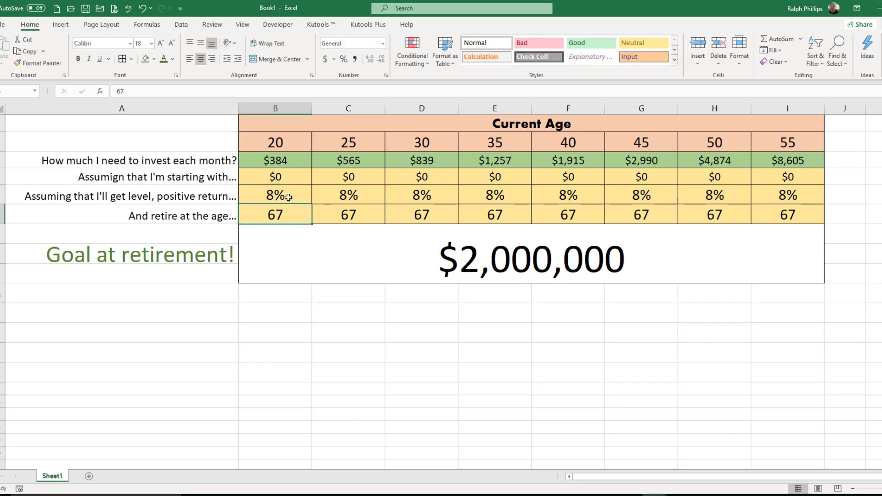
Show the return row to one decimal and check the eight monthly amounts' sum.
{"action": "left_click_drag", "start_coordinate": [288, 198], "coordinate": [767, 191]}
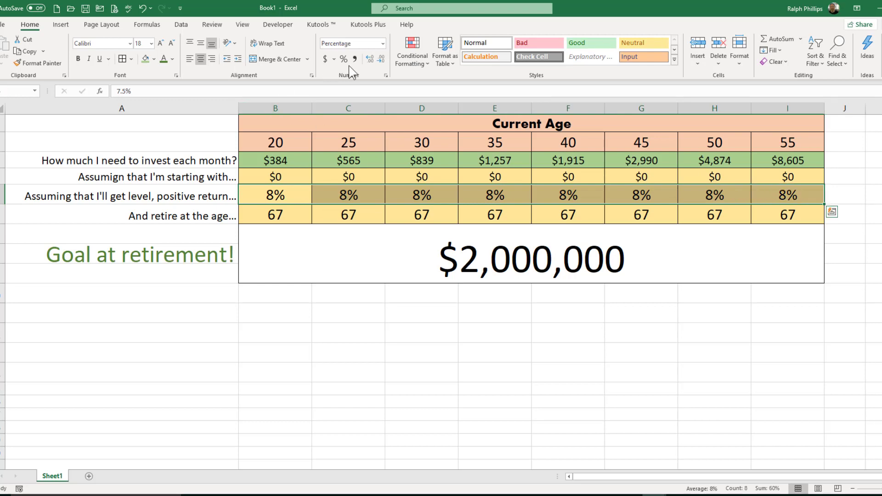
{"action": "left_click", "coordinate": [370, 59]}
{"action": "left_click", "coordinate": [360, 373]}
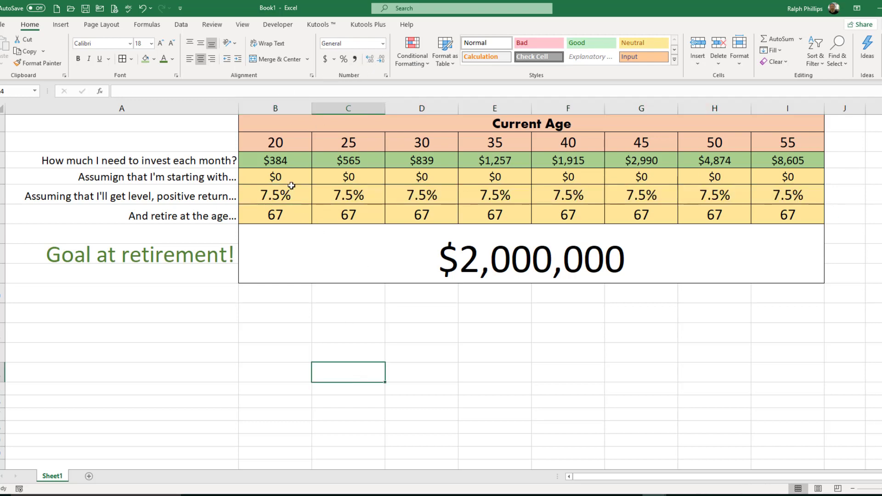
{"action": "left_click_drag", "start_coordinate": [292, 162], "coordinate": [784, 164]}
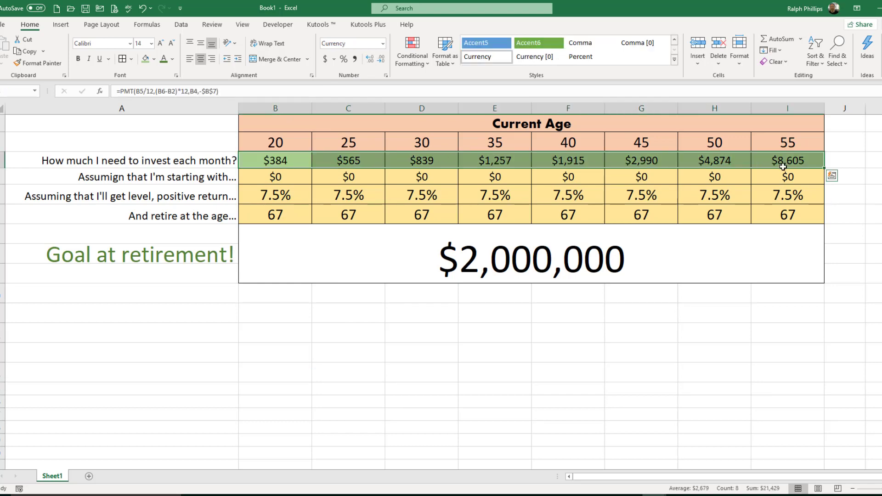
{"action": "left_click", "coordinate": [448, 318]}
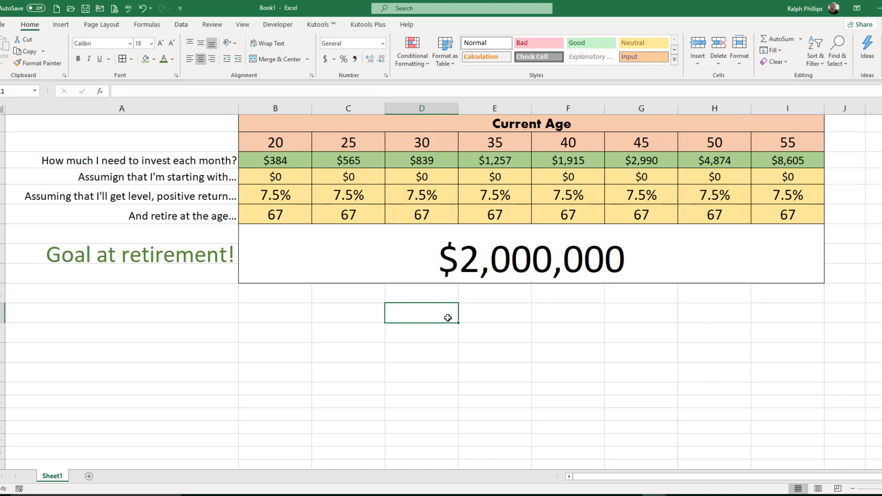